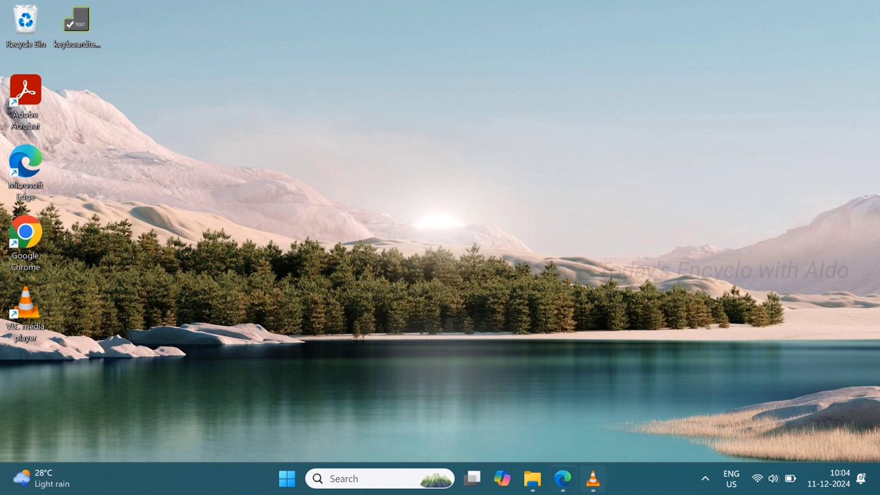
- Search Google for 'hdfc netbanking' in Edge and open the HDFC Bank NetBanking result
{"action": "left_click", "coordinate": [562, 478]}
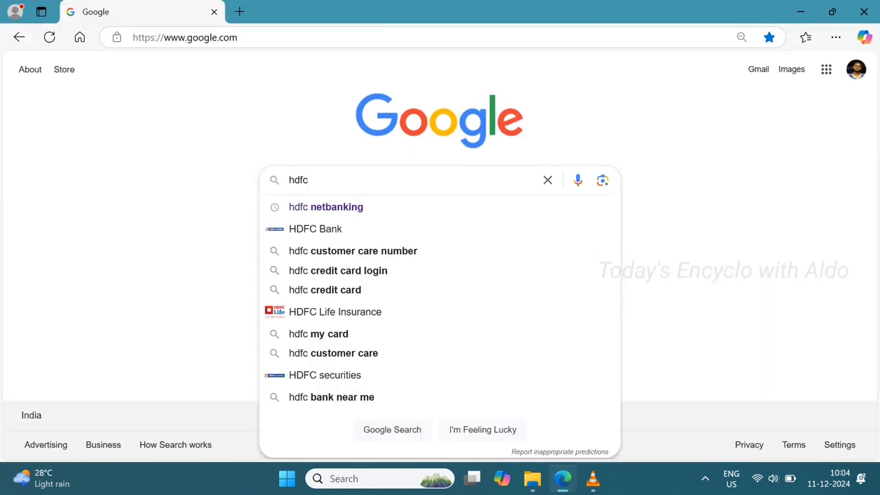
{"action": "key", "text": "Down"}
{"action": "key", "text": "Return"}
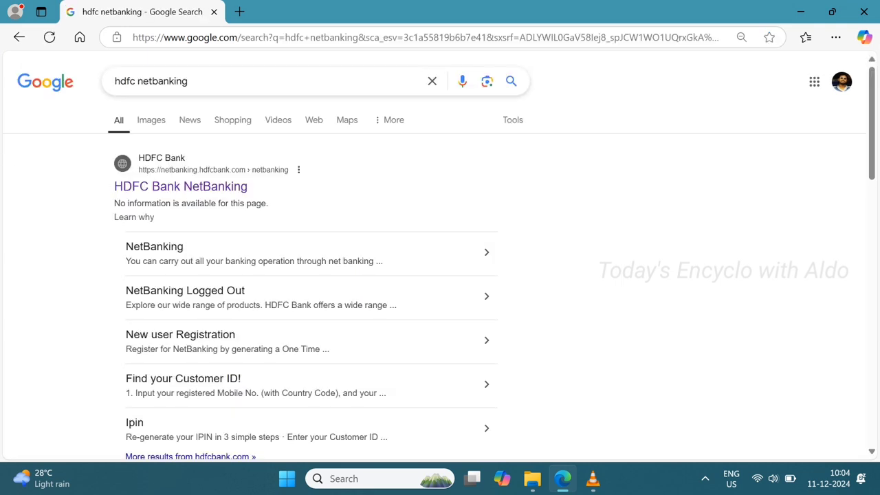
{"action": "left_click", "coordinate": [180, 186]}
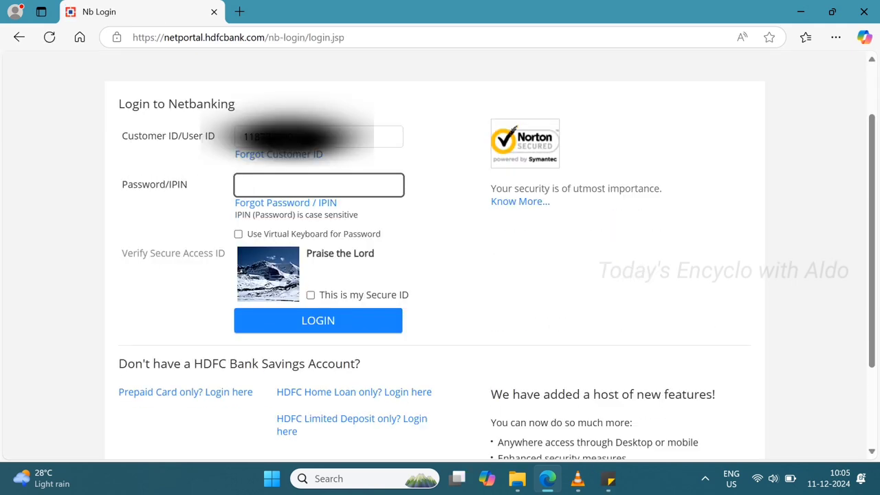
- Enter the account password, confirm the secure access image, and log in to NetBanking
{"action": "type", "text": "********"}
{"action": "type", "text": "**"}
{"action": "left_click", "coordinate": [310, 294]}
{"action": "left_click", "coordinate": [317, 320]}
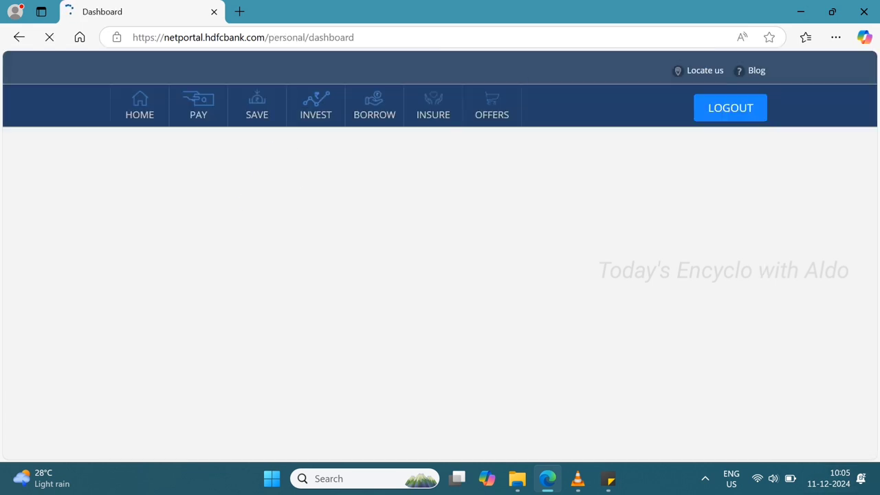
{"action": "mouse_move", "coordinate": [306, 122]}
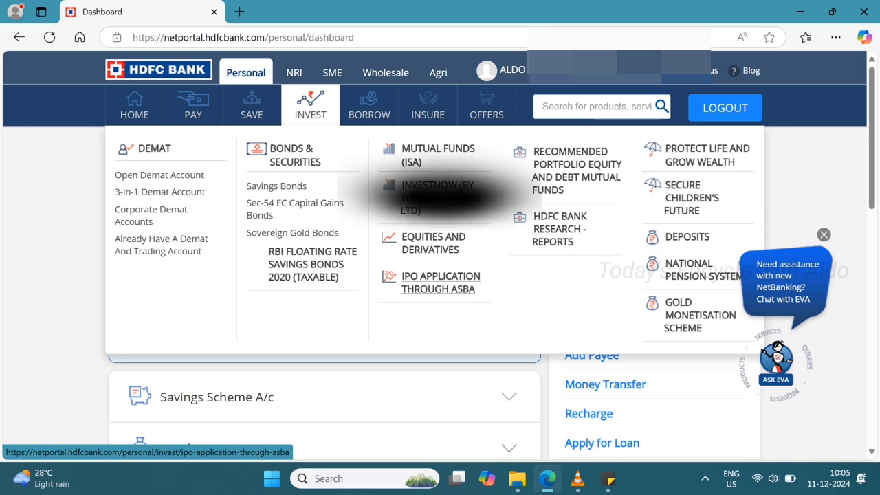
- Open the IPO Application Through ASBA page from the INVEST menu
{"action": "left_click", "coordinate": [441, 282]}
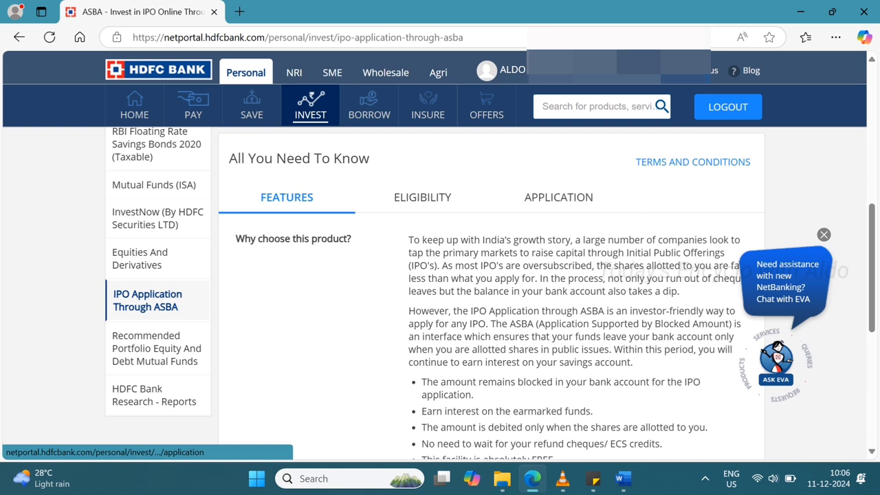
- Start the IPO application, accept the terms and conditions, and confirm the redirect to HDFC Securities
{"action": "left_click", "coordinate": [558, 198]}
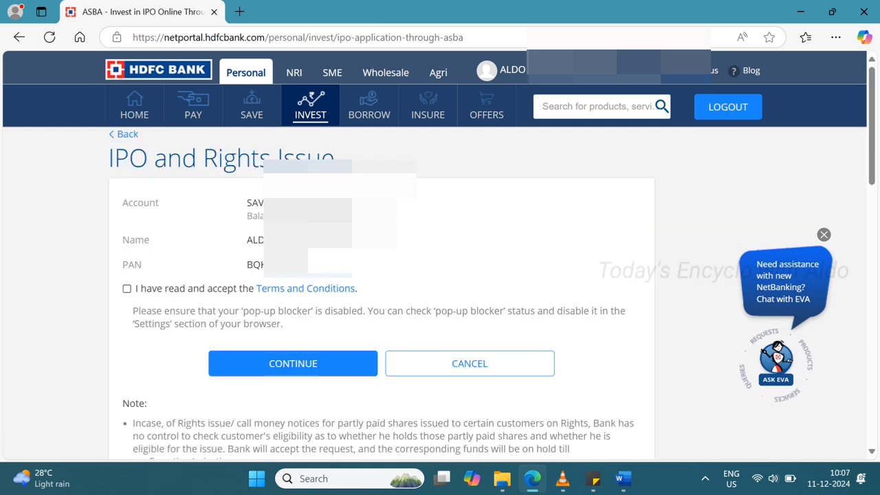
{"action": "left_click", "coordinate": [127, 288]}
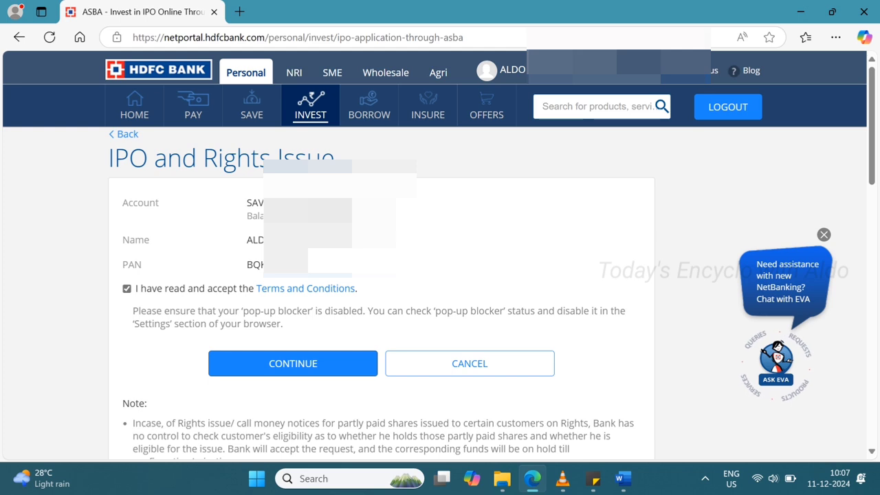
{"action": "left_click", "coordinate": [293, 363]}
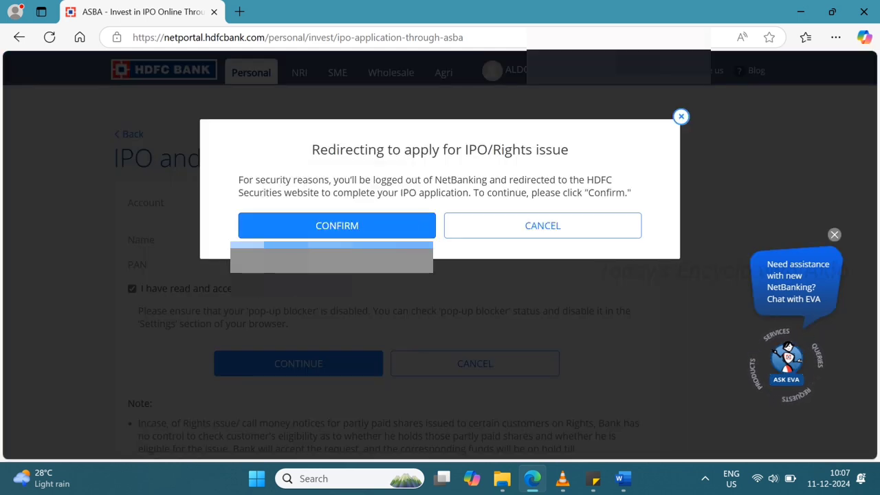
{"action": "key", "text": "Return"}
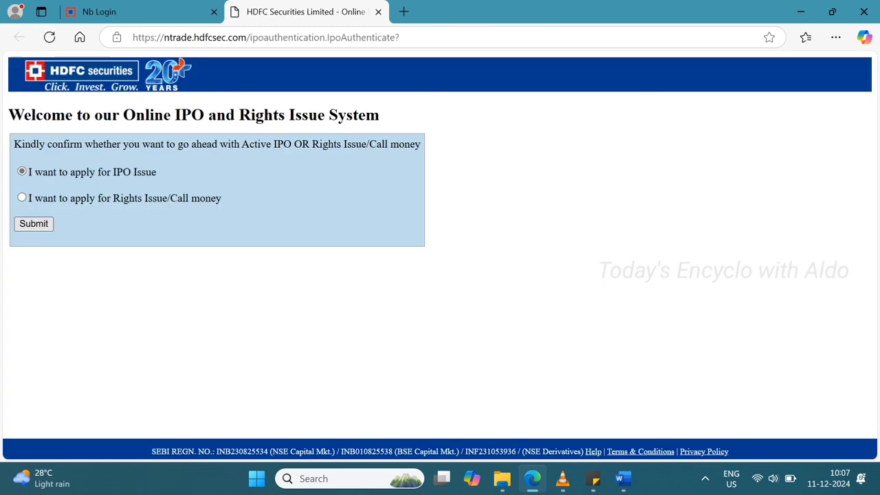
- Submit 'I want to apply for IPO Issue' and review MobiKwik's Rs 265–279 price band and lot size 53
{"action": "key", "text": "Return"}
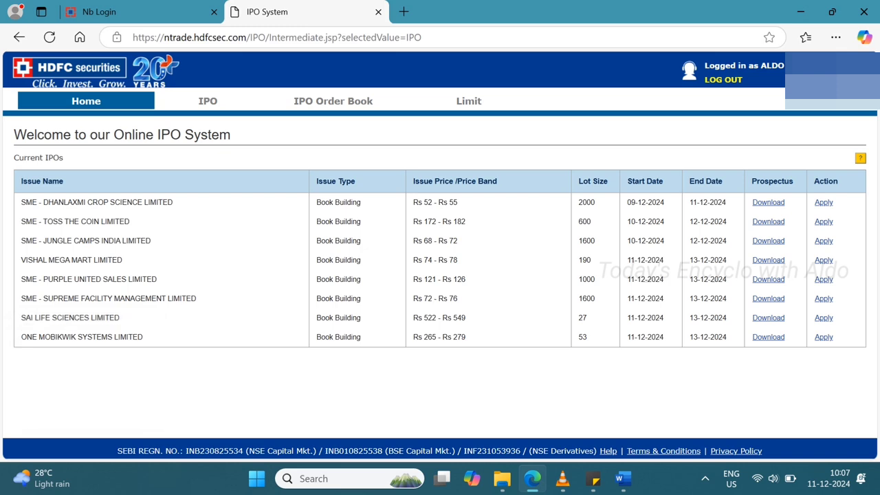
{"action": "scroll", "coordinate": [558, 352], "scroll_direction": "up", "scroll_amount": 5}
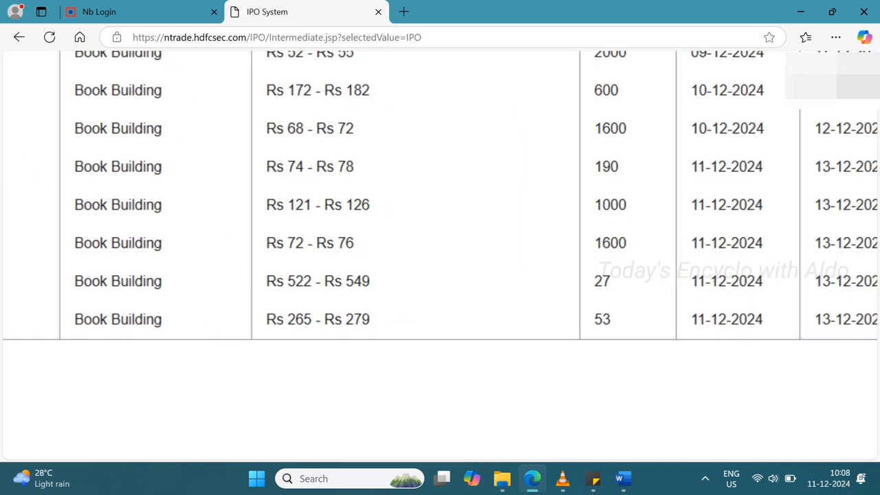
{"action": "scroll", "coordinate": [580, 337], "scroll_direction": "down", "scroll_amount": 1}
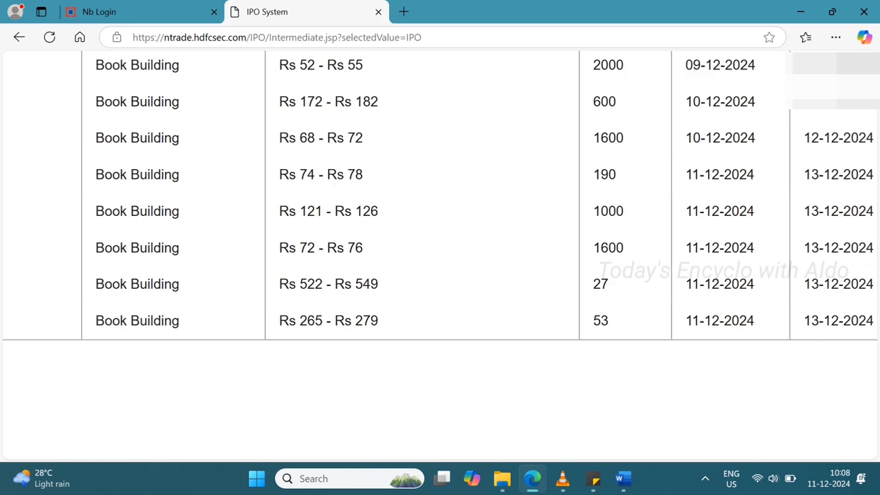
{"action": "left_click_drag", "start_coordinate": [278, 321], "coordinate": [481, 321]}
{"action": "double_click", "coordinate": [600, 321]}
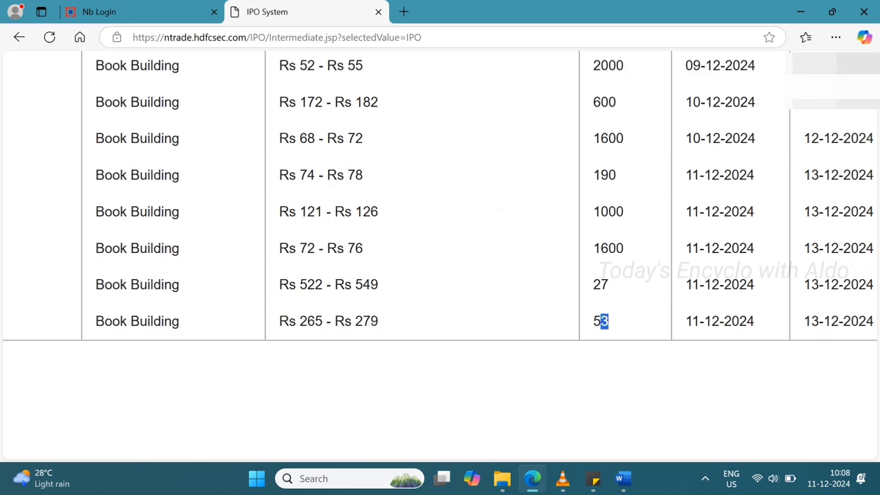
{"action": "left_click", "coordinate": [611, 290]}
{"action": "scroll", "coordinate": [440, 254], "scroll_direction": "down", "scroll_amount": 5}
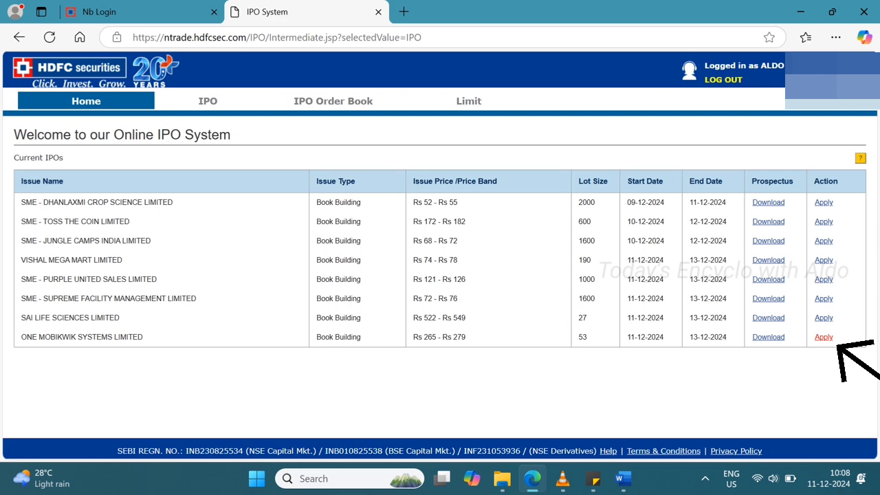
- Apply for the ONE MOBIKWIK SYSTEMS LIMITED IPO and accept the ASBA notice to open its form
{"action": "left_click", "coordinate": [824, 337]}
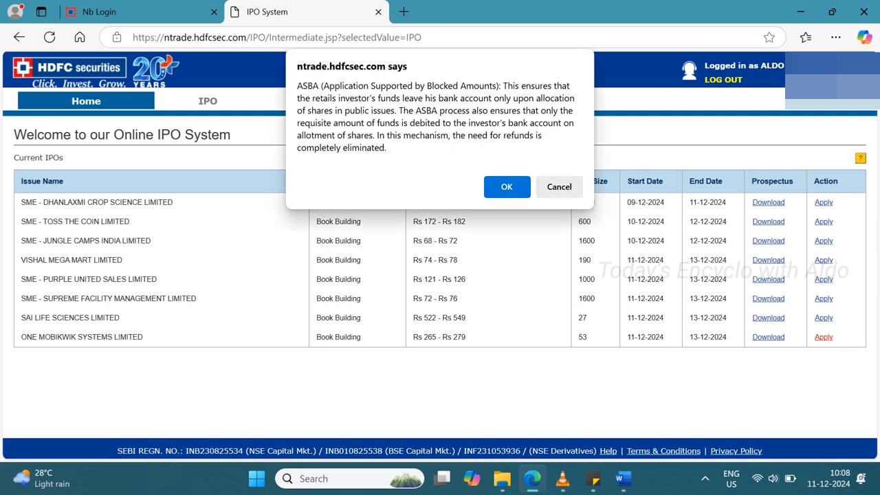
{"action": "left_click", "coordinate": [507, 187]}
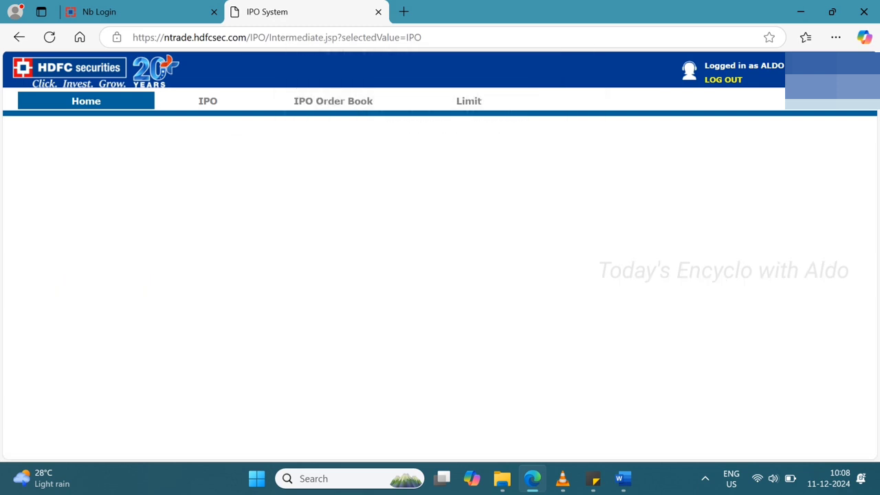
{"action": "triple_click", "coordinate": [687, 185]}
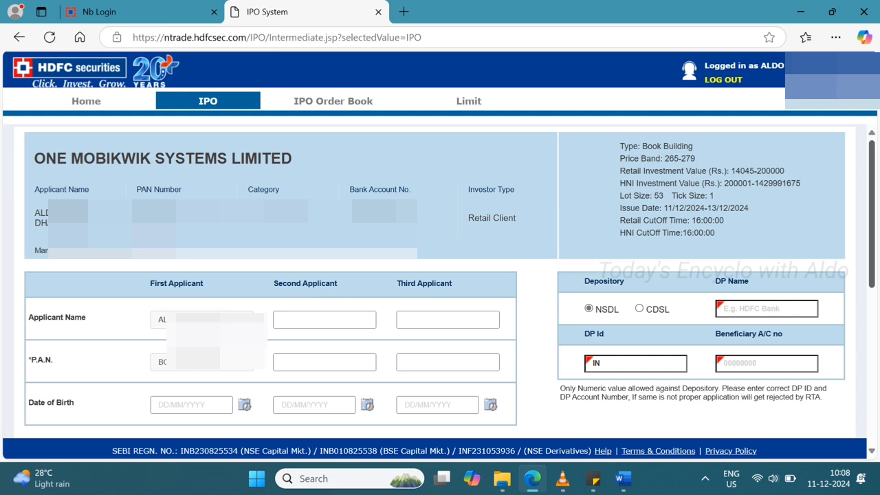
- Set the depository to CDSL with DP name Zerodha and enter the beneficiary account number
{"action": "left_click", "coordinate": [639, 308]}
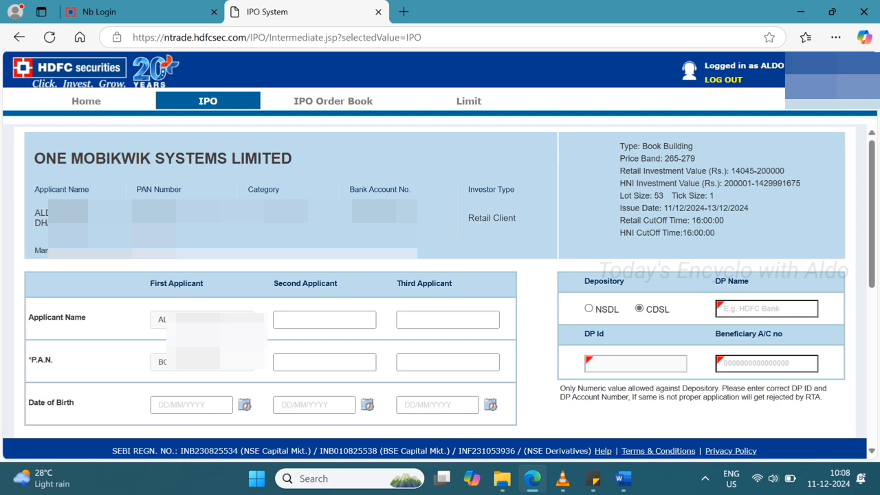
{"action": "left_click", "coordinate": [757, 309]}
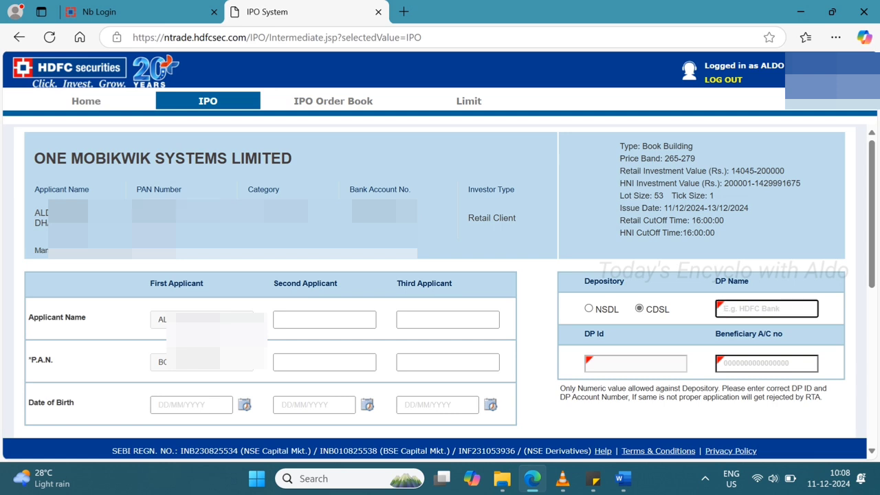
{"action": "type", "text": "Zer"}
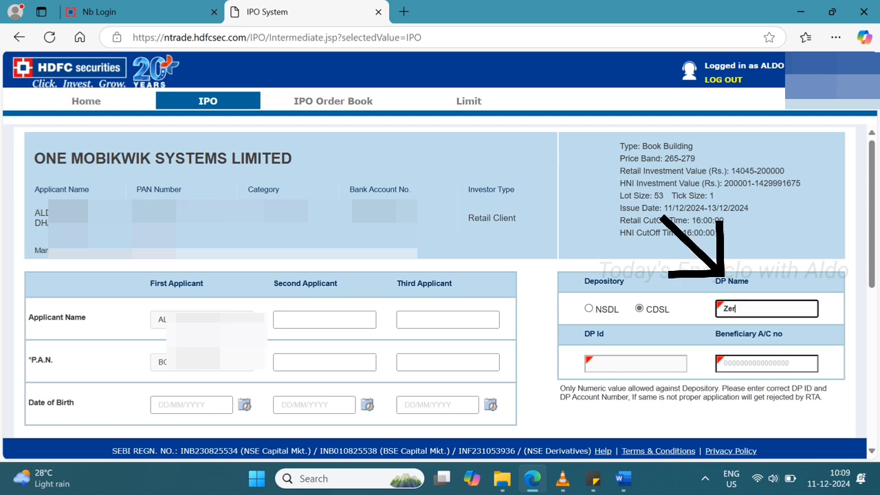
{"action": "type", "text": "odha"}
{"action": "left_click", "coordinate": [766, 363]}
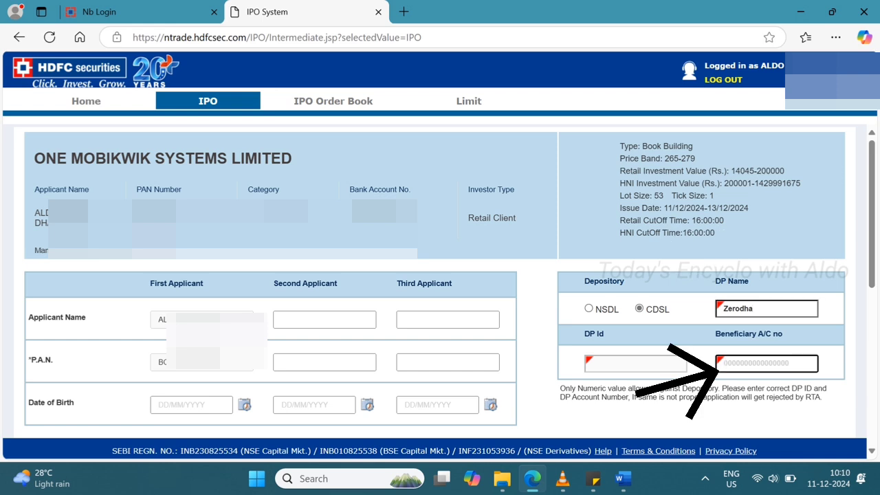
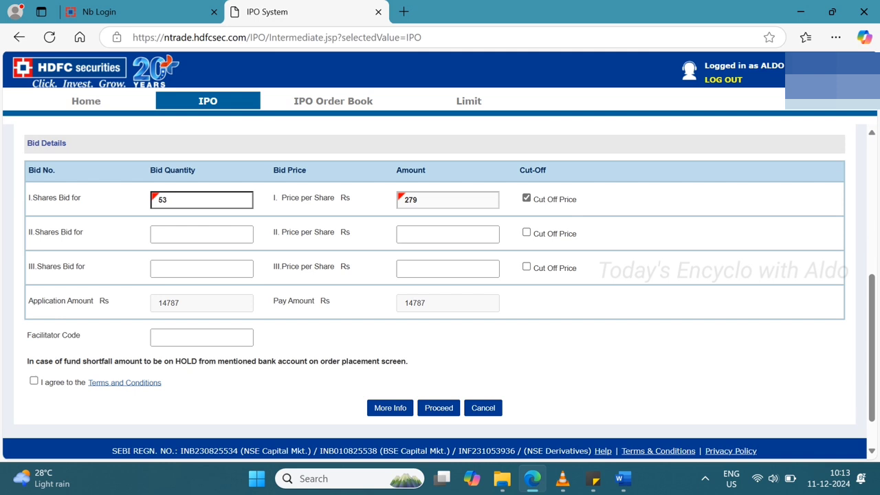
- Tick 'I agree to the Terms and Conditions' for the 53-share bid at the Rs 279 cut-off
{"action": "left_click", "coordinate": [33, 381]}
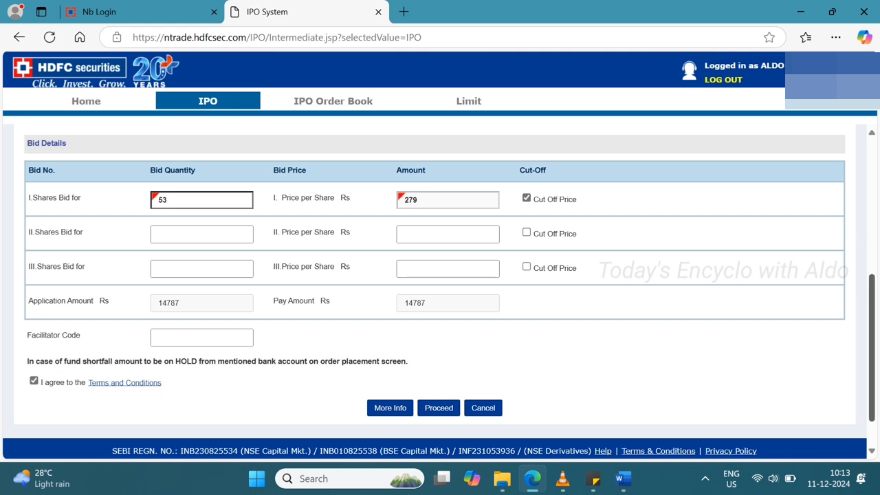
{"action": "scroll", "coordinate": [445, 278], "scroll_direction": "up", "scroll_amount": 1}
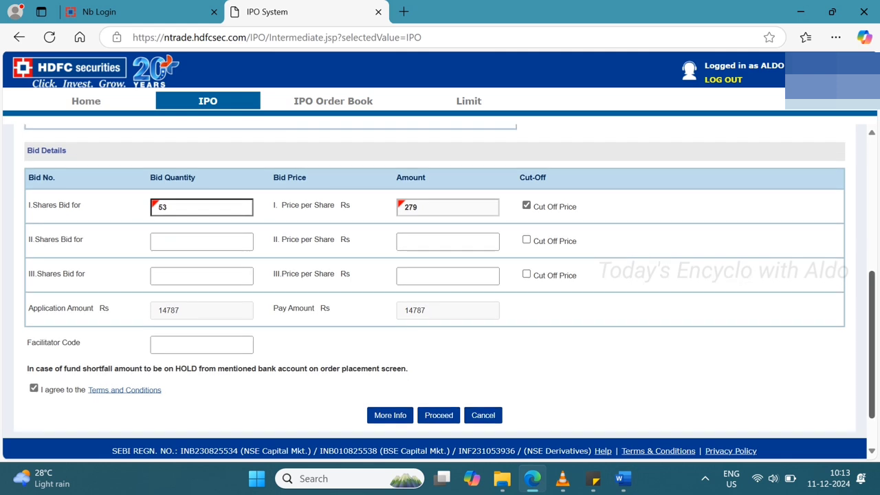
{"action": "scroll", "coordinate": [445, 278], "scroll_direction": "down", "scroll_amount": 1}
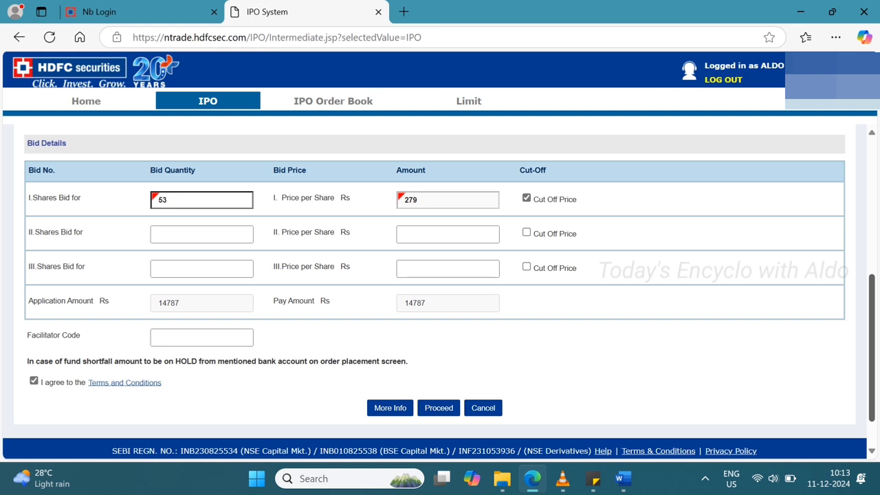
{"action": "scroll", "coordinate": [445, 277], "scroll_direction": "up", "scroll_amount": 1}
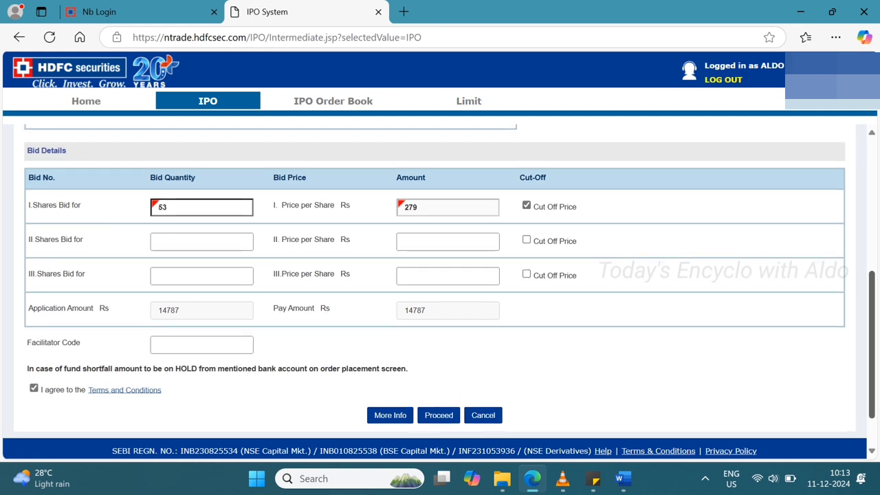
{"action": "scroll", "coordinate": [444, 277], "scroll_direction": "down", "scroll_amount": 1}
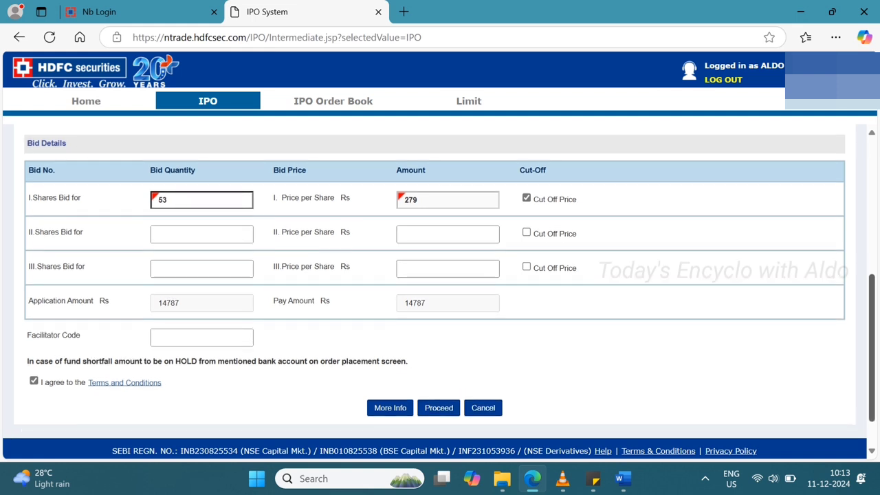
{"action": "scroll", "coordinate": [445, 276], "scroll_direction": "up", "scroll_amount": 1}
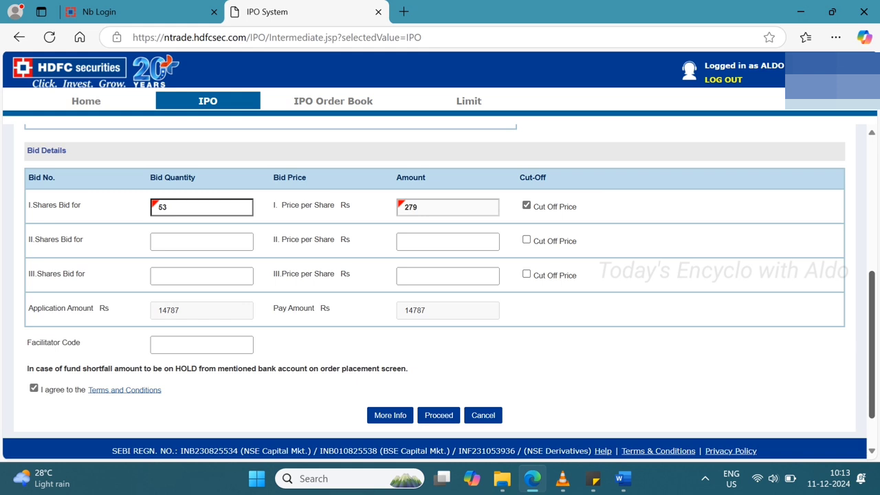
{"action": "scroll", "coordinate": [445, 277], "scroll_direction": "down", "scroll_amount": 1}
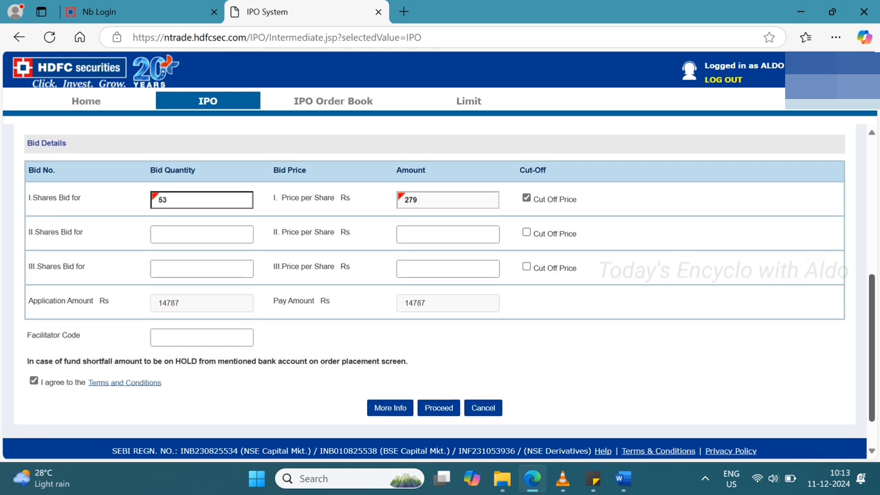
{"action": "scroll", "coordinate": [444, 278], "scroll_direction": "up", "scroll_amount": 1}
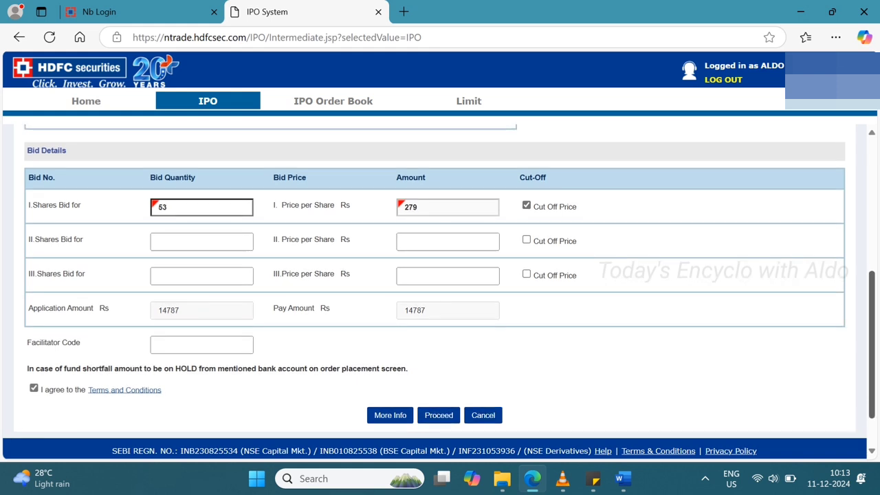
{"action": "scroll", "coordinate": [445, 278], "scroll_direction": "down", "scroll_amount": 1}
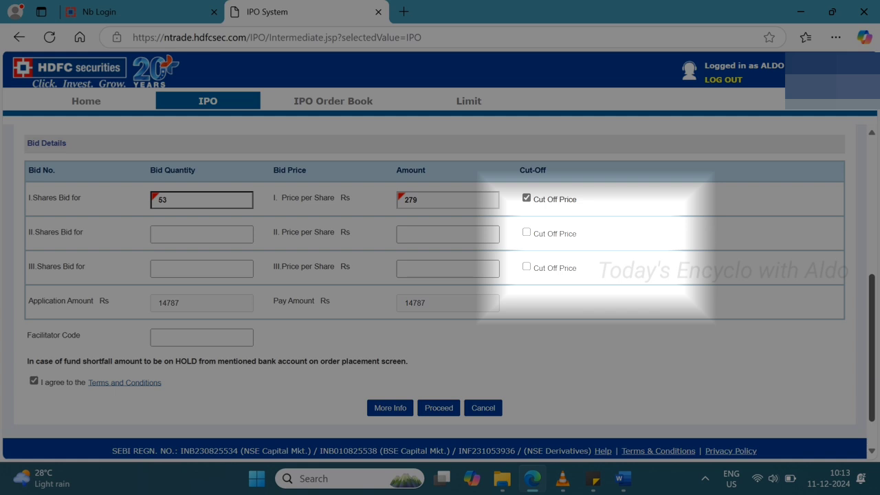
{"action": "scroll", "coordinate": [445, 277], "scroll_direction": "up", "scroll_amount": 1}
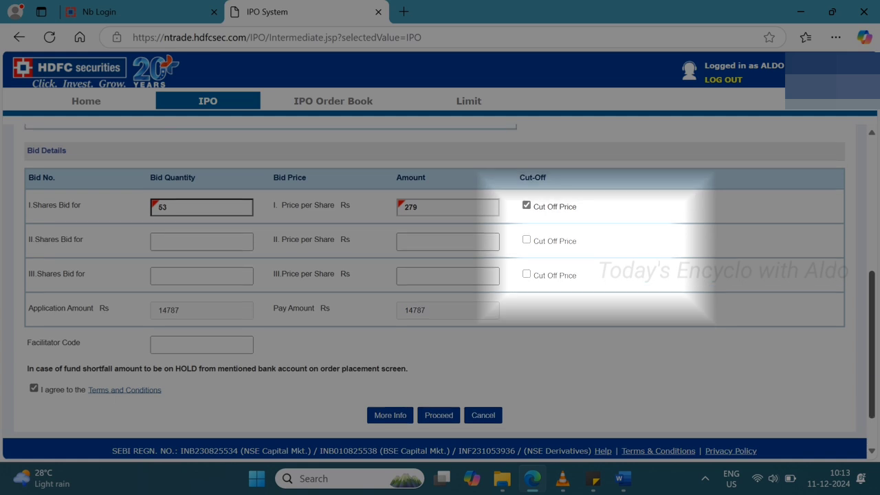
{"action": "scroll", "coordinate": [445, 278], "scroll_direction": "down", "scroll_amount": 1}
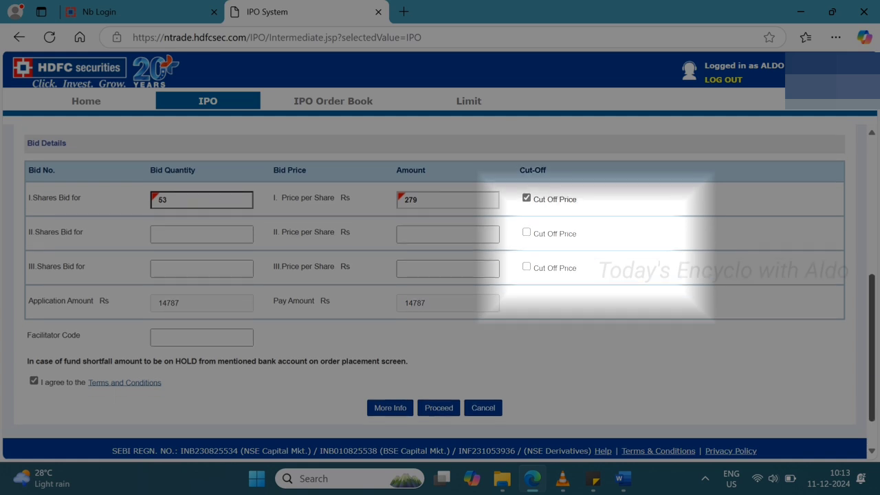
{"action": "scroll", "coordinate": [445, 278], "scroll_direction": "up", "scroll_amount": 1}
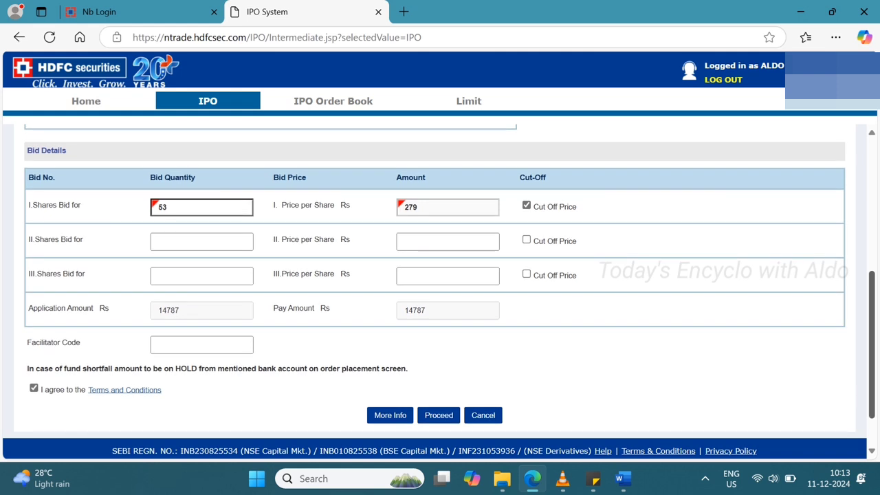
{"action": "scroll", "coordinate": [445, 278], "scroll_direction": "down", "scroll_amount": 1}
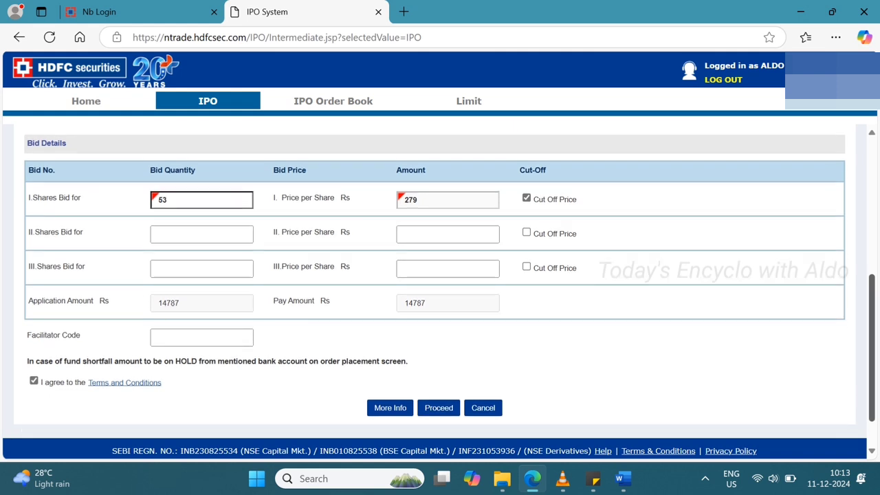
{"action": "scroll", "coordinate": [445, 278], "scroll_direction": "up", "scroll_amount": 1}
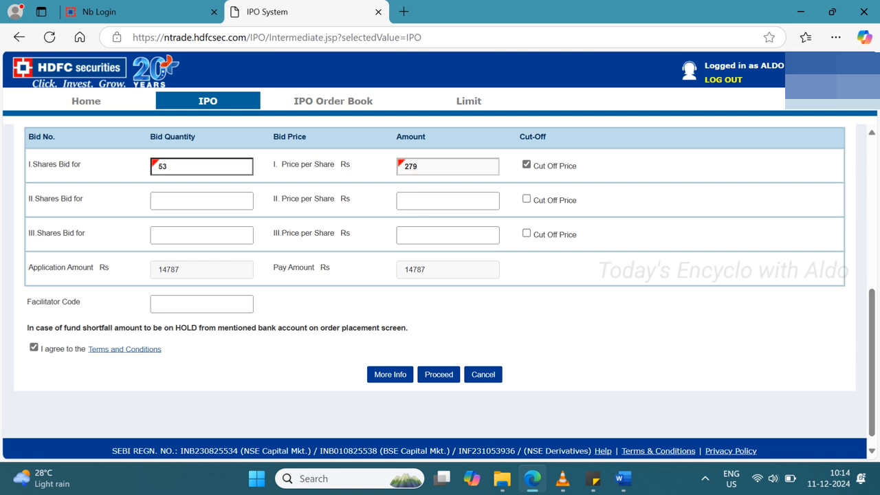
- Proceed and confirm the One MobiKwik bid, then close the success notice to view the IPO Order Book
{"action": "key", "text": "Return"}
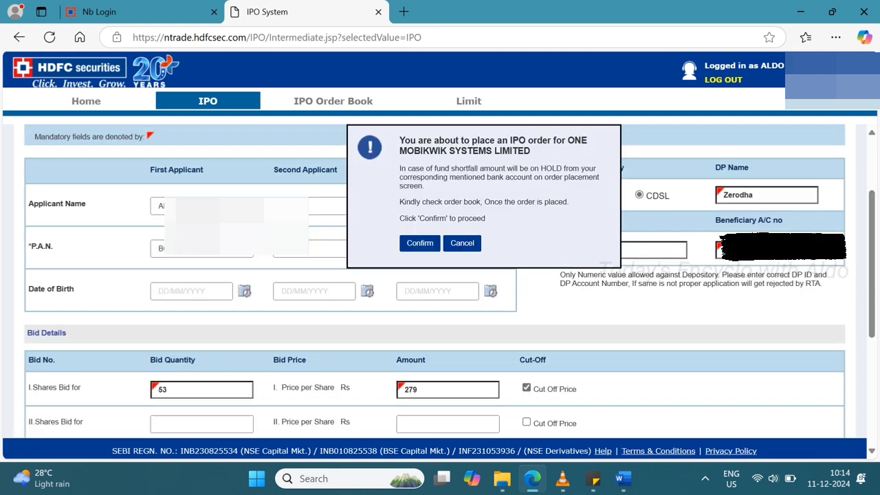
{"action": "key", "text": "Return"}
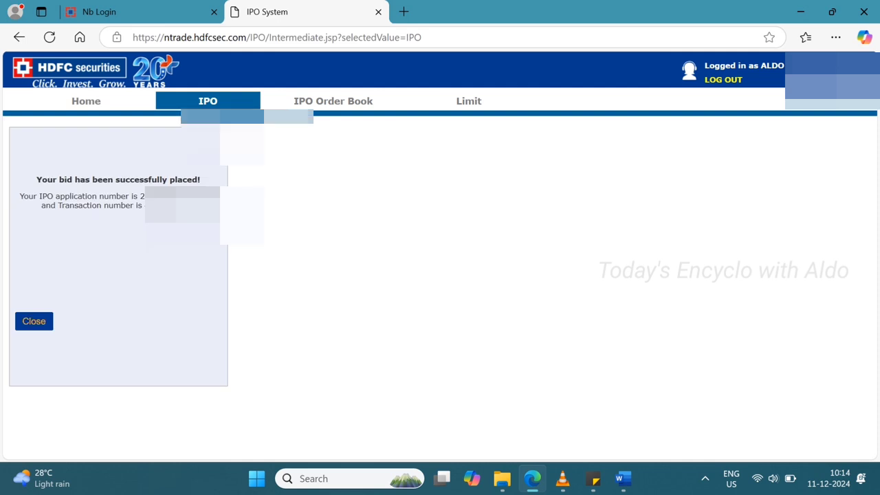
{"action": "left_click", "coordinate": [33, 321]}
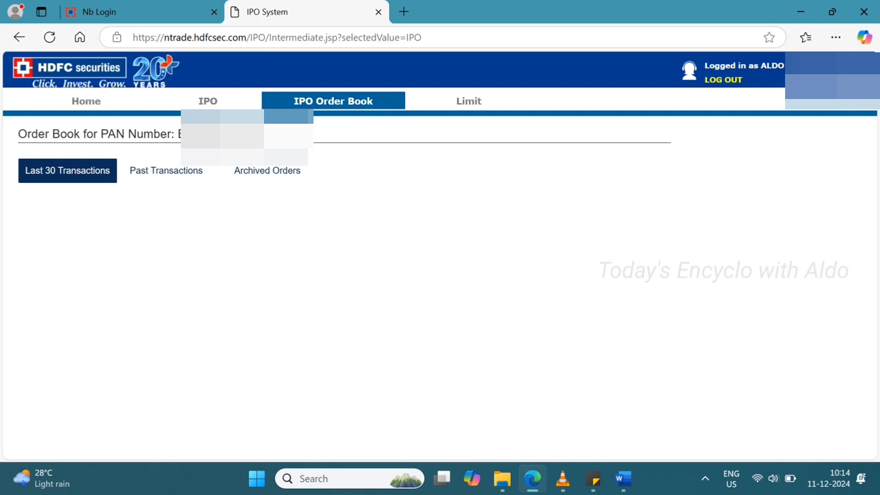